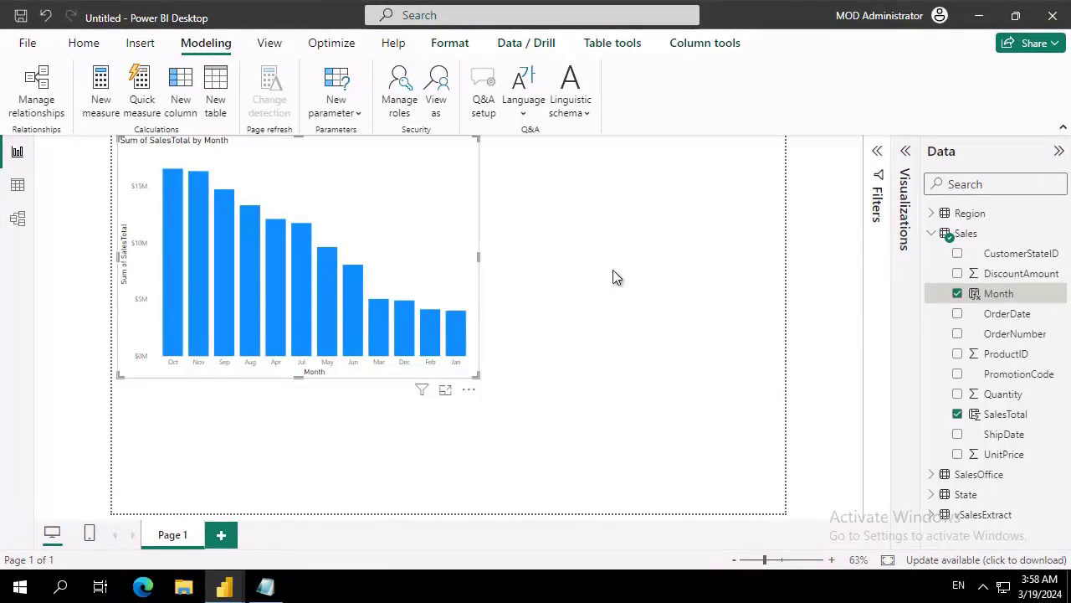
Start a new Fields parameter from the Modeling tab's New parameter menu.
left_click(324, 332)
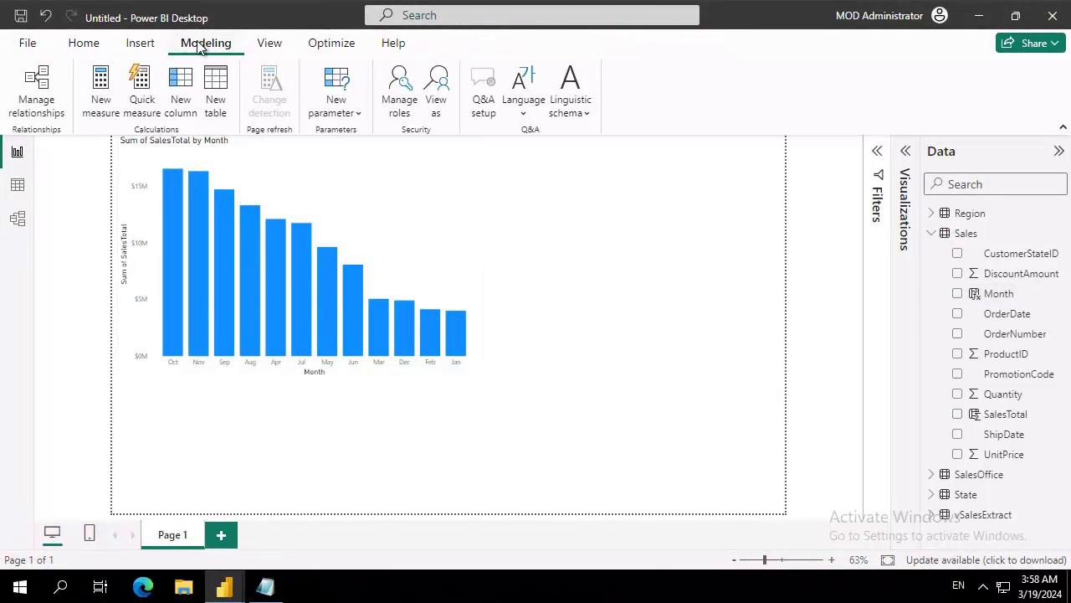
left_click(353, 114)
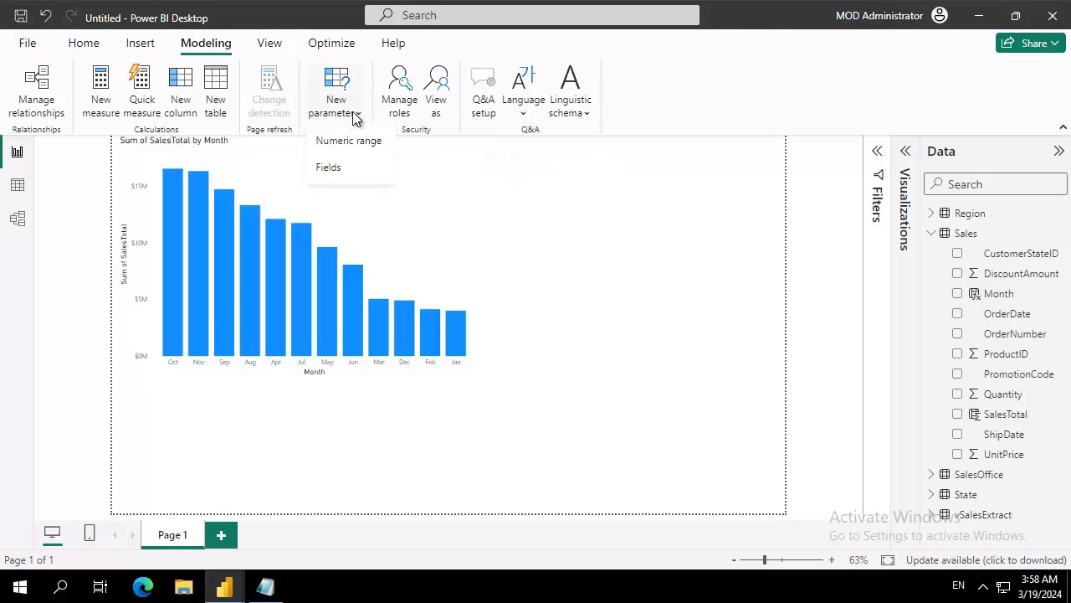
left_click(332, 170)
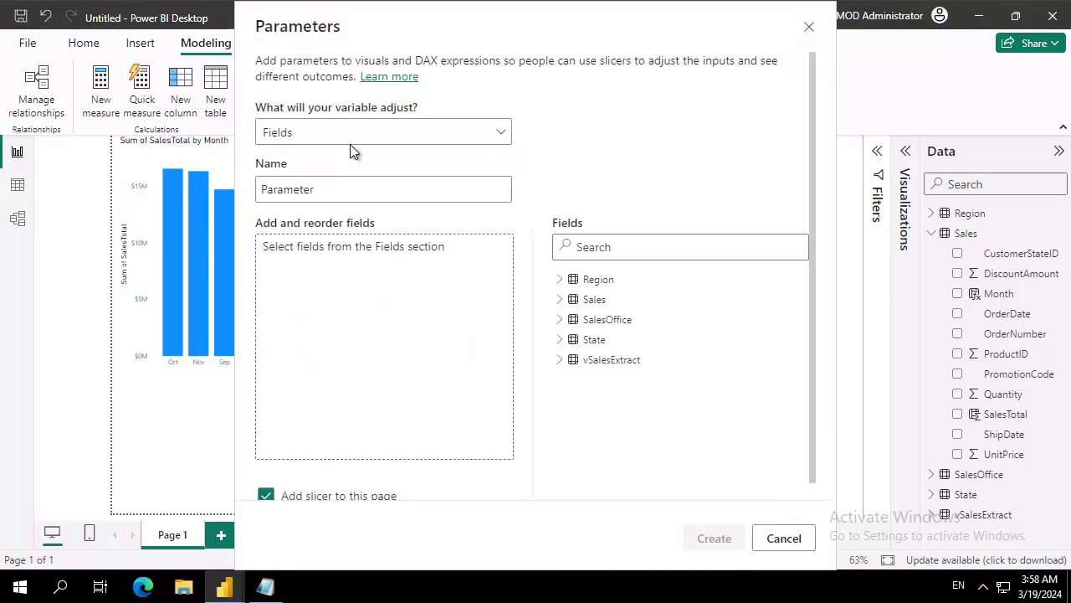
Keep Fields as the parameter type and rename the parameter to 'Custom Selection'.
left_click(303, 138)
left_click(327, 138)
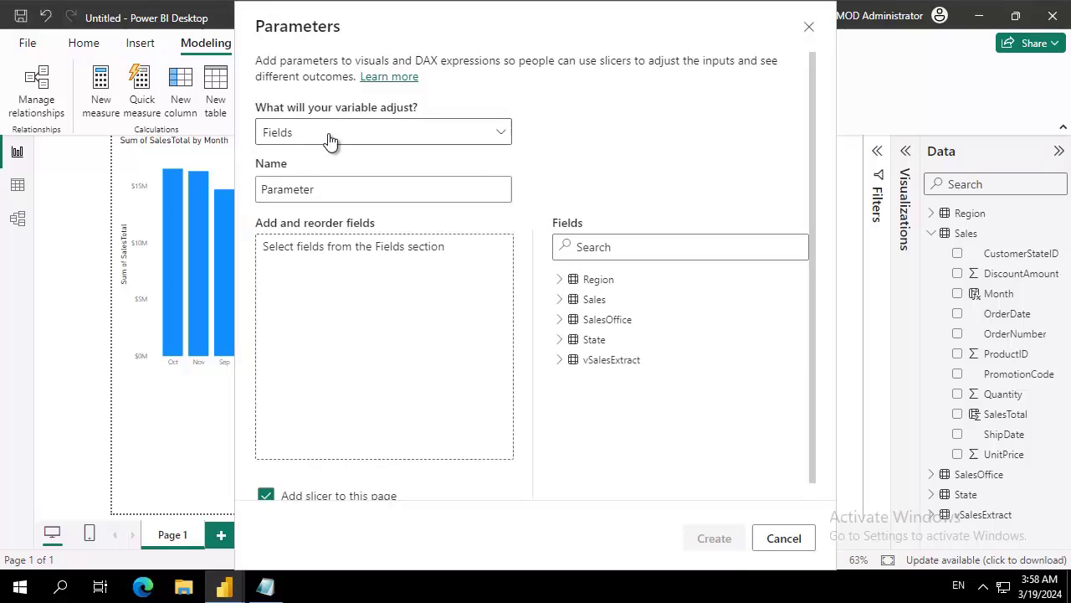
left_click(318, 189)
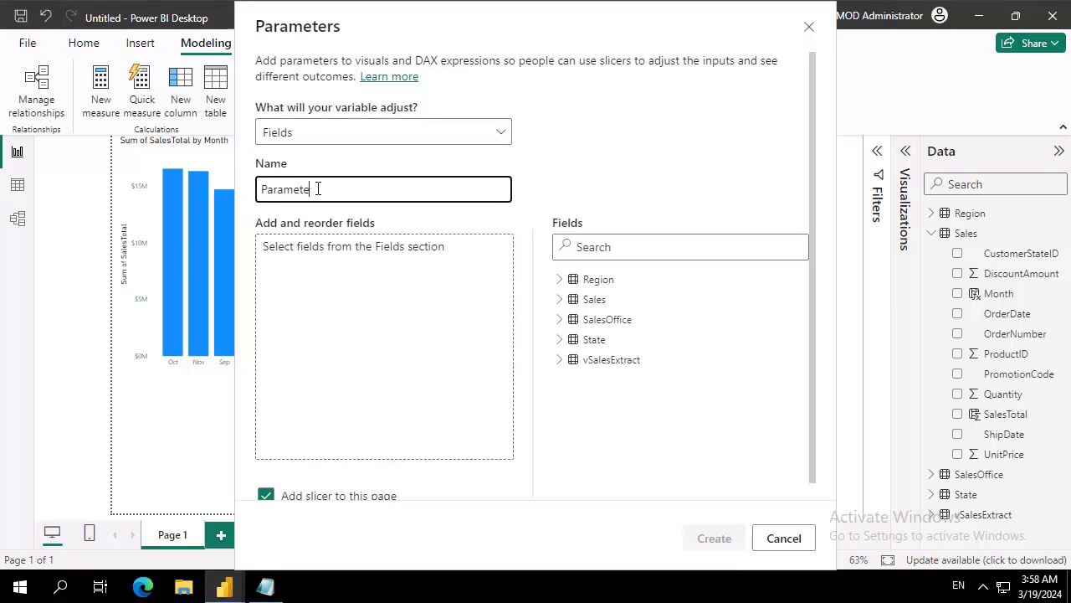
key("BackSpace")
key("BackSpace")
key("BackSpace")
key("BackSpace")
key("BackSpace")
key("BackSpace")
key("BackSpace")
key("BackSpace")
type("Custon Sa")
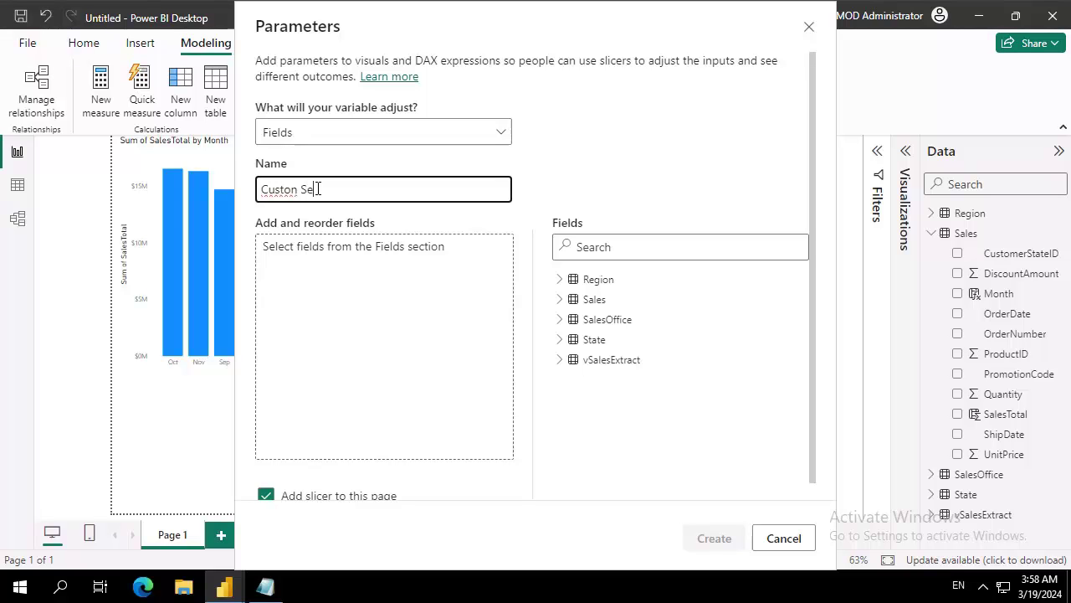
key("BackSpace")
type("m Selectdion")
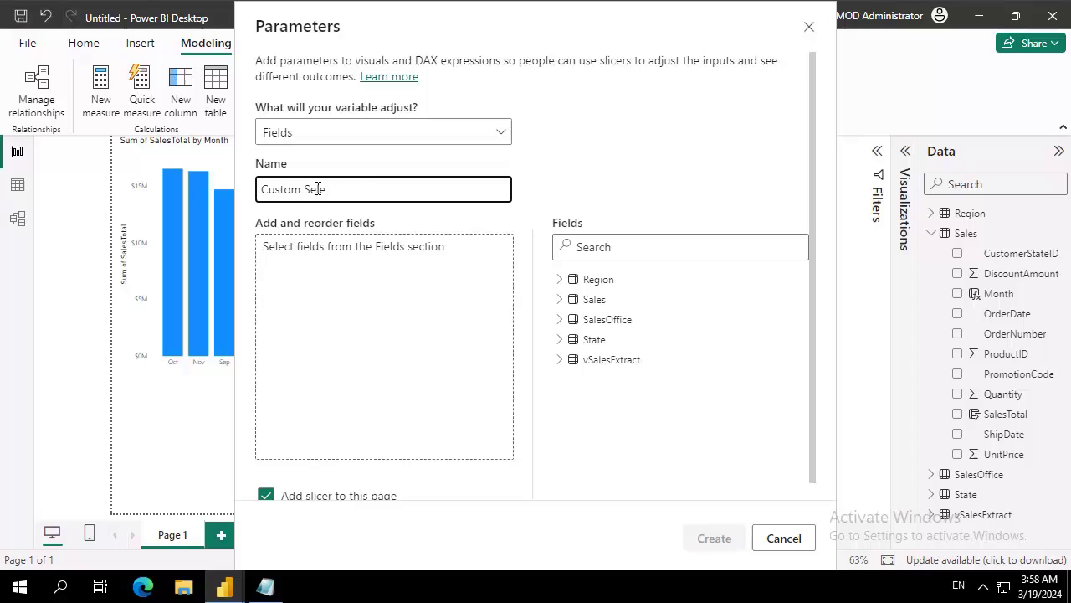
key("BackSpace")
key("BackSpace")
key("BackSpace")
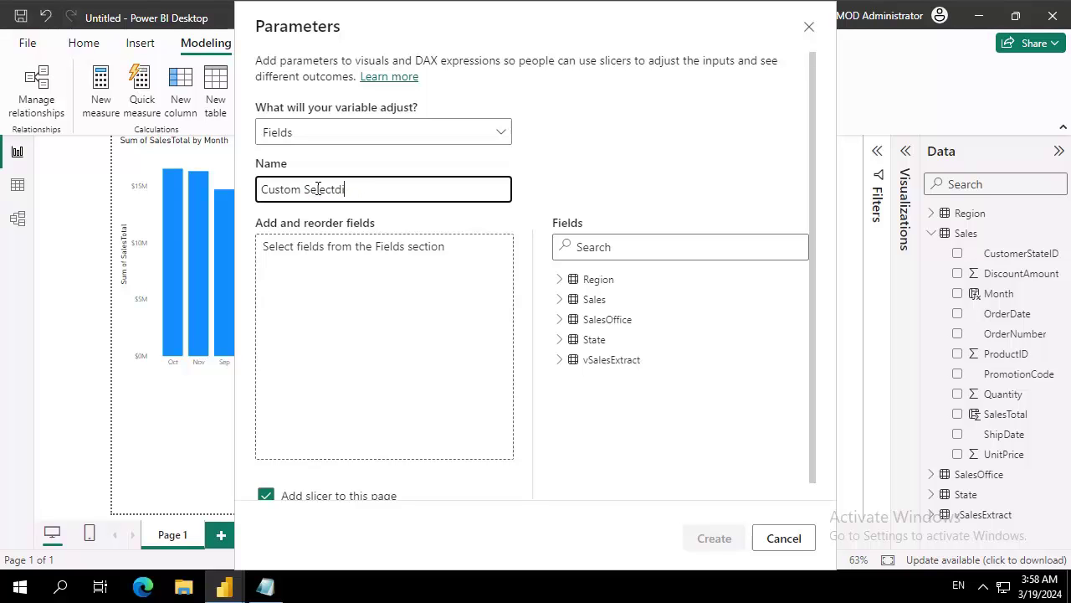
type("ion")
Add RegionName, Month and StateName from the Region, Sales and State tables to the parameter.
left_click(560, 299)
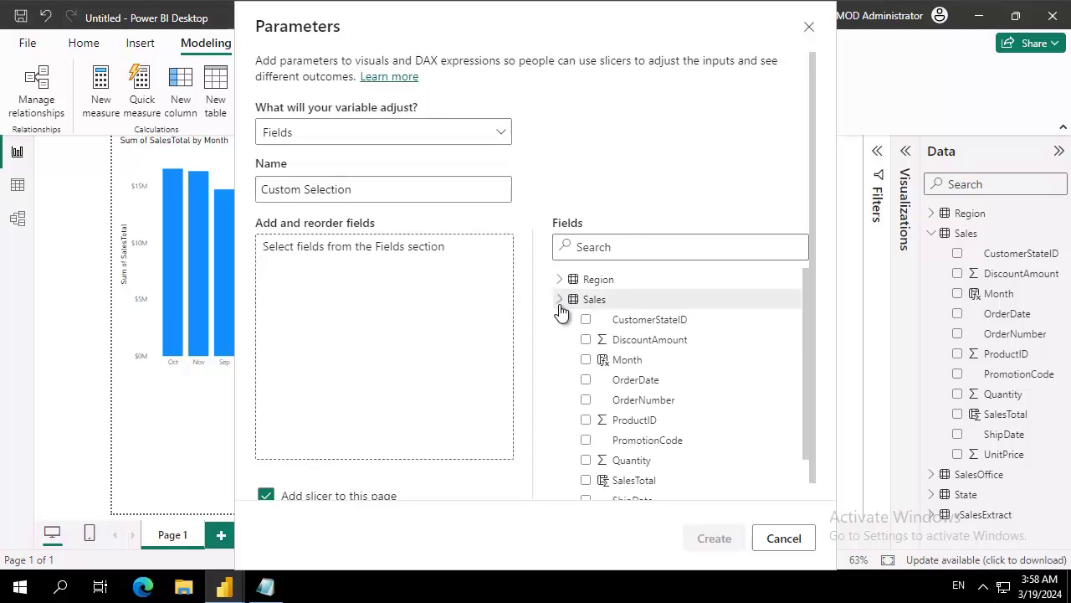
left_click(560, 280)
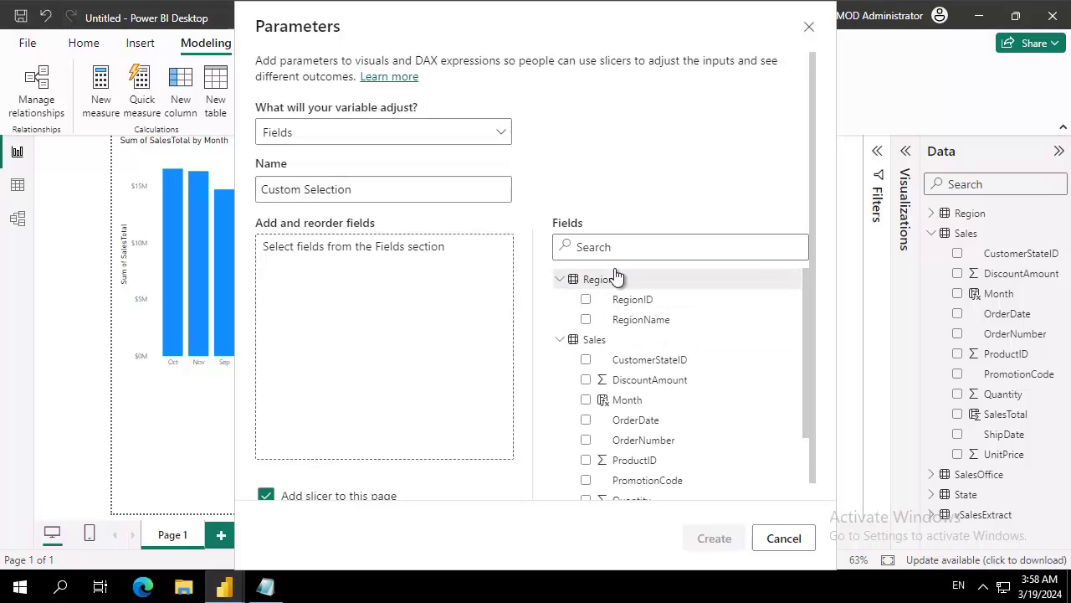
left_click(586, 320)
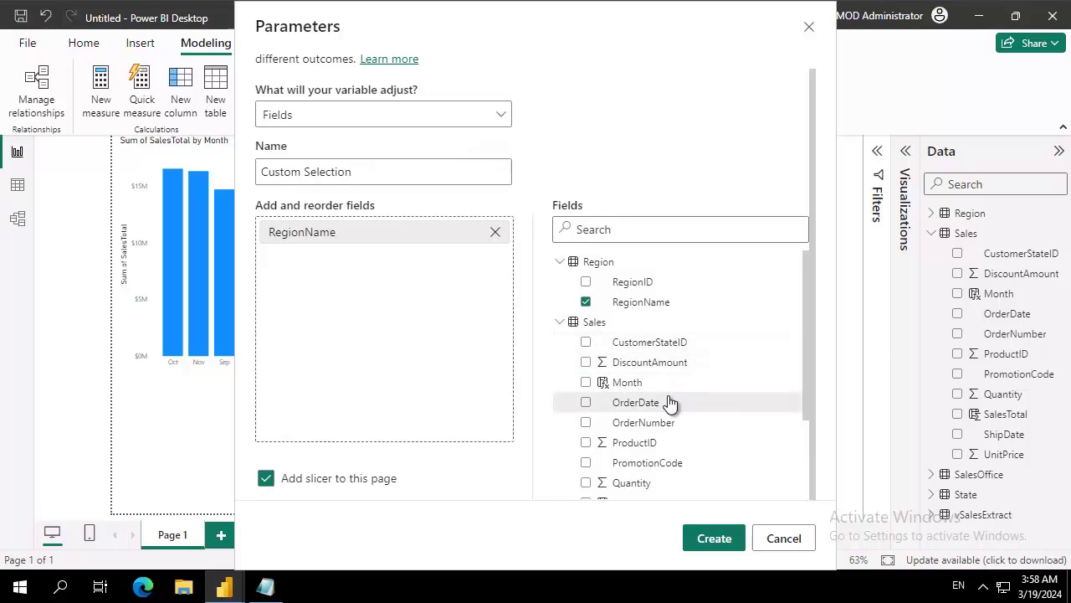
left_click(585, 385)
scroll(665, 372, "down", 3)
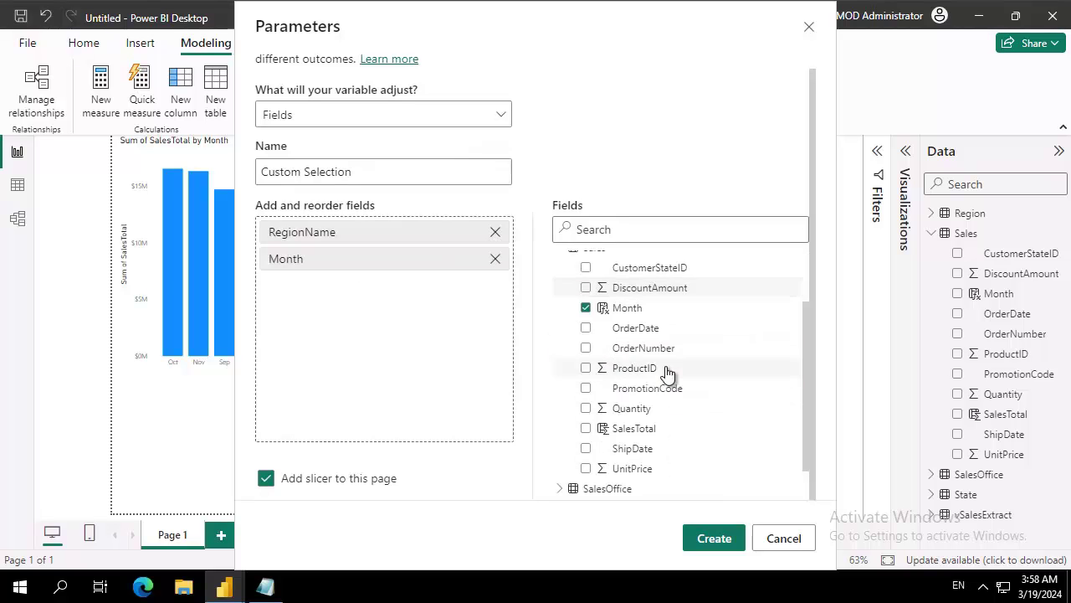
left_click(560, 468)
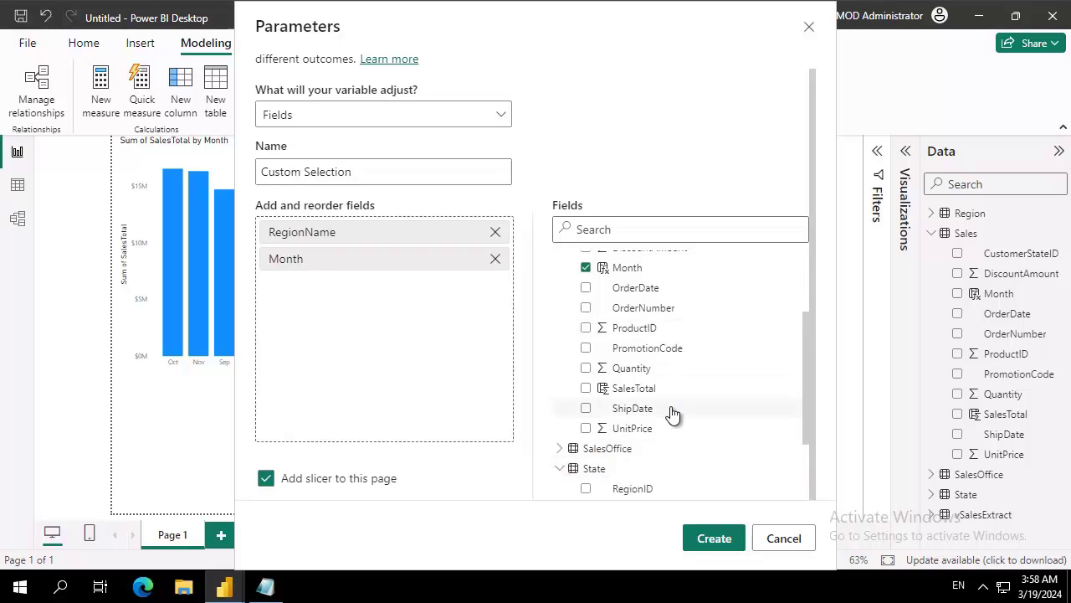
scroll(677, 416, "down", 3)
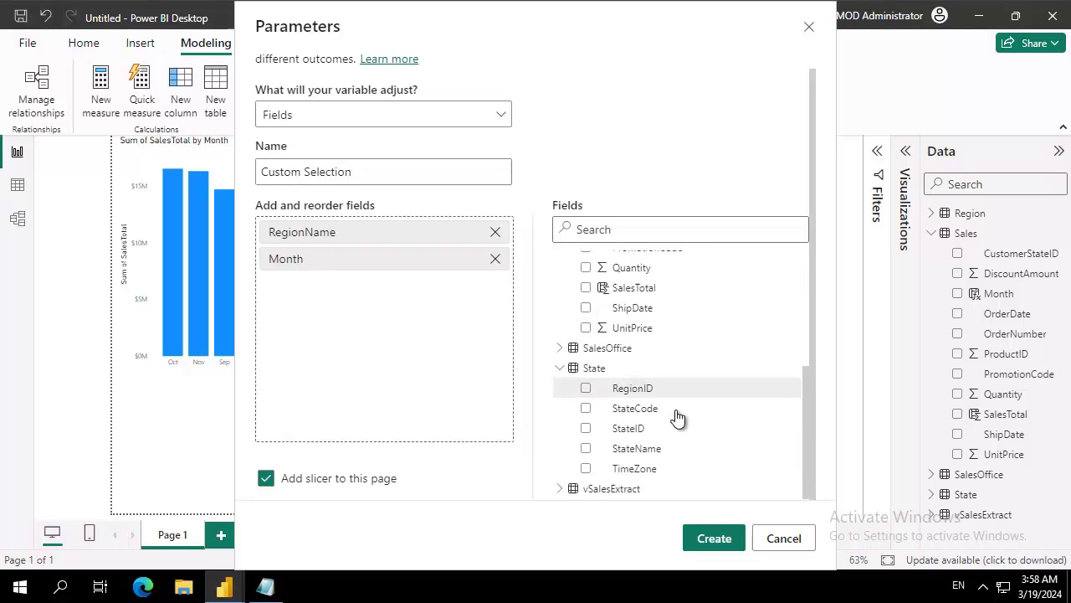
left_click(587, 448)
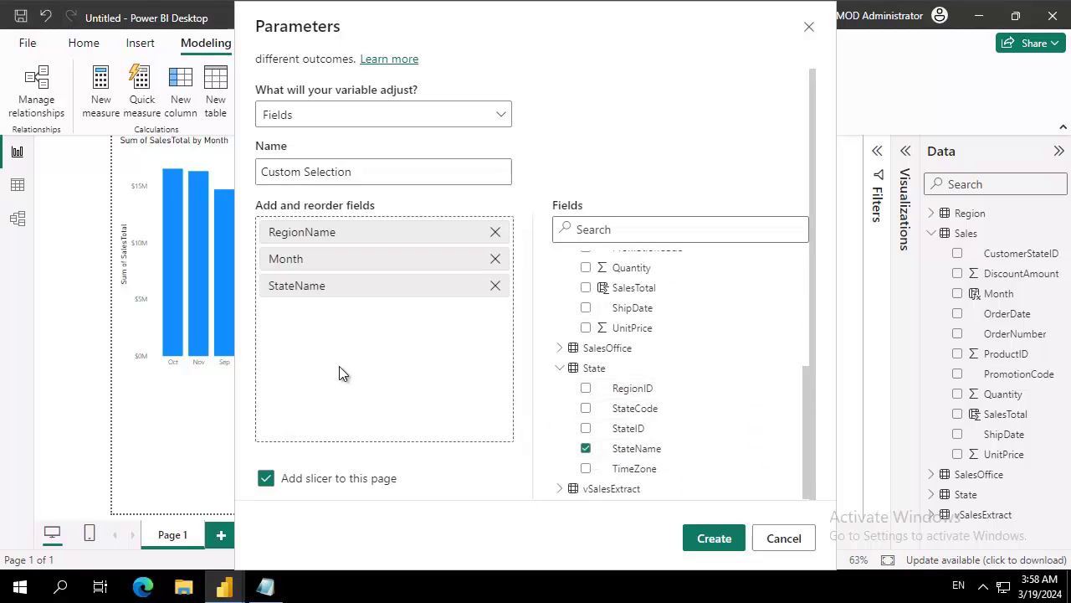
Rename the parameter entries RegionName and StateName to 'Region Name' and 'State Name'.
double_click(303, 234)
left_click(312, 235)
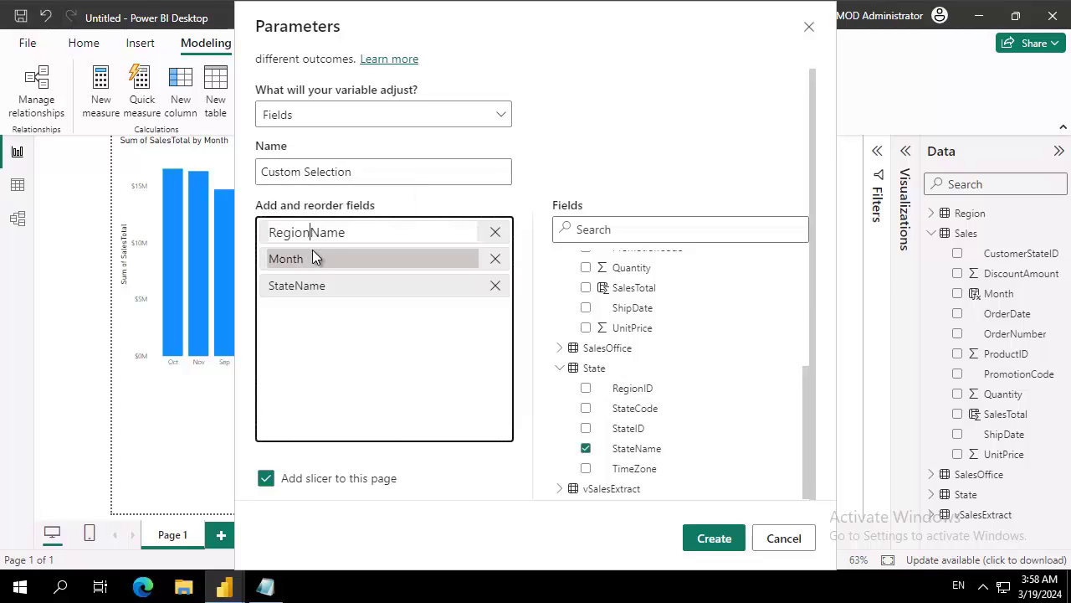
left_click(333, 319)
double_click(299, 286)
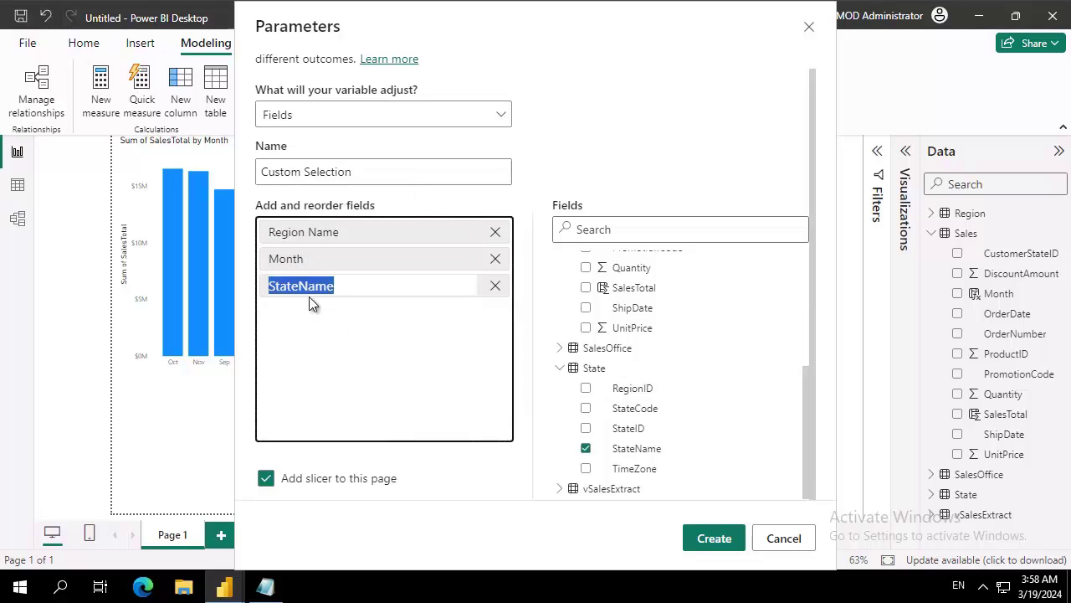
left_click(299, 286)
left_click(328, 336)
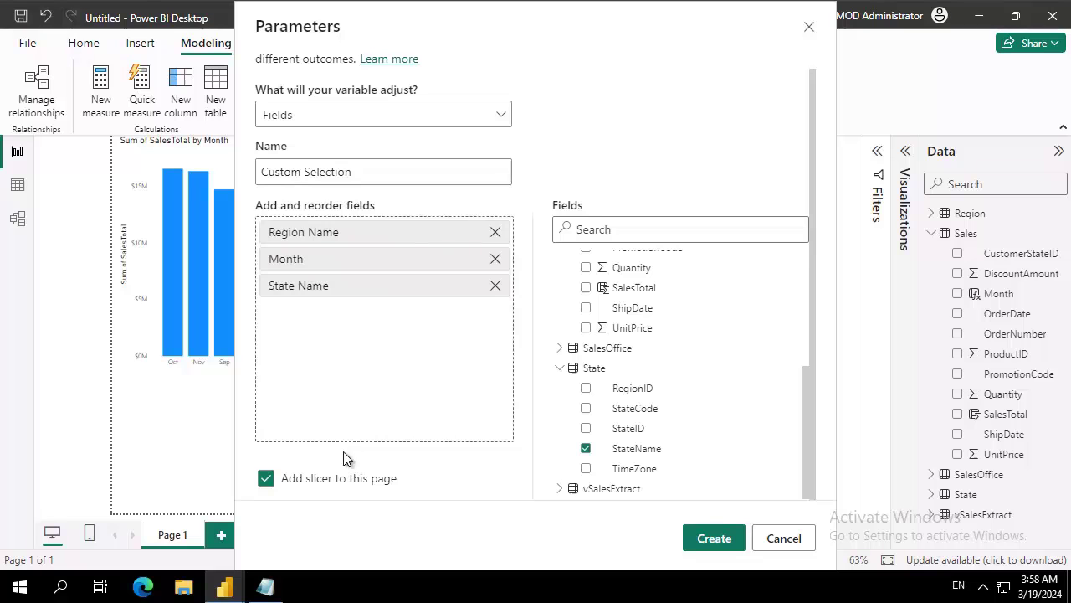
Create the Custom Selection parameter with its slicer and shrink the slicer below the chart.
left_click(714, 538)
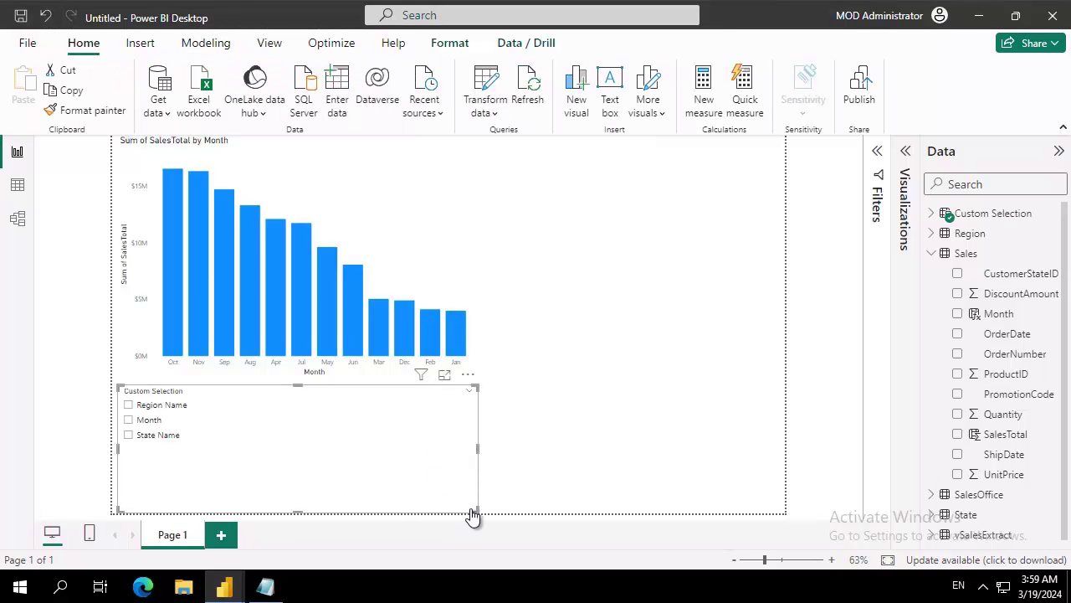
left_click_drag(474, 507, 221, 493)
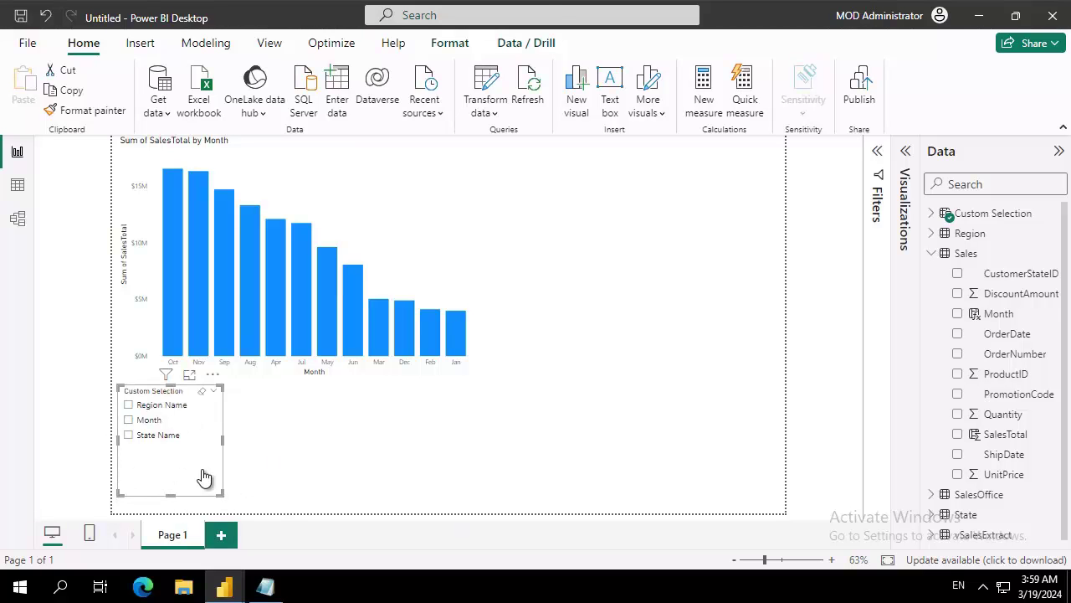
left_click(905, 157)
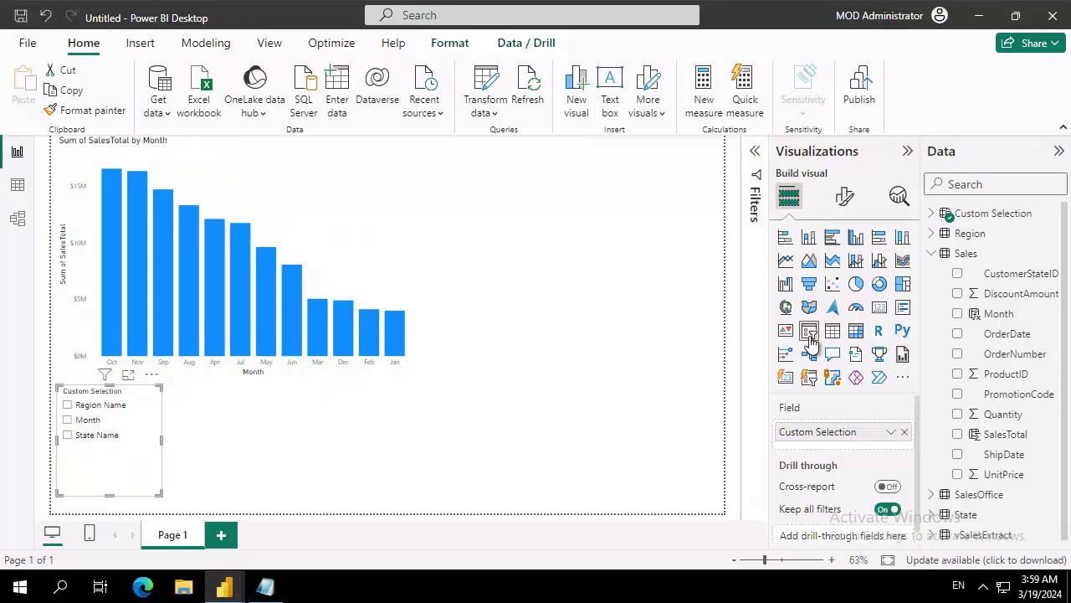
left_click(263, 433)
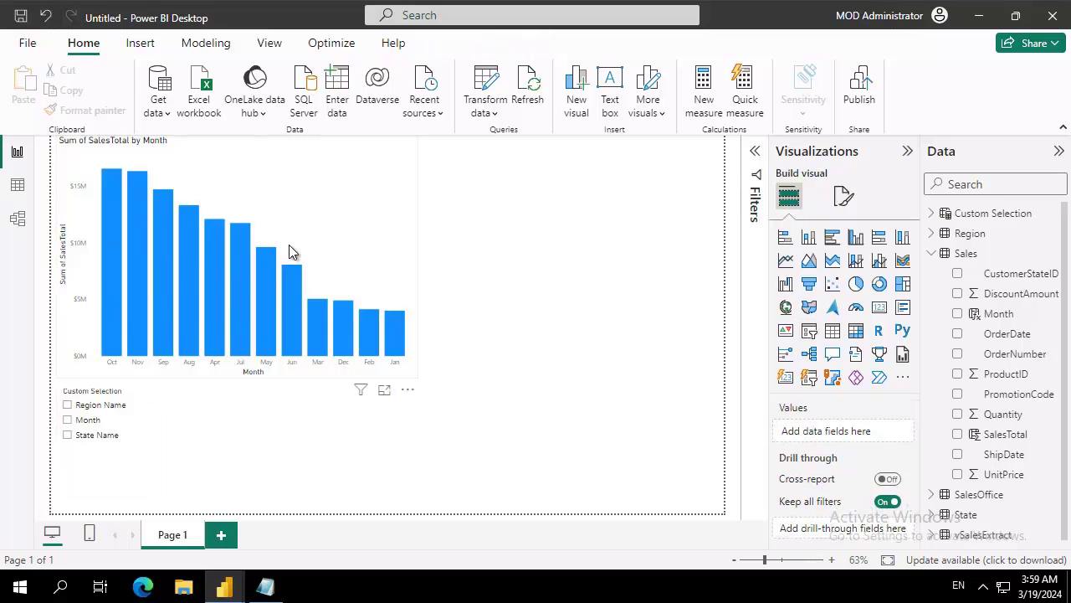
Choose Region Name in the Custom Selection slicer, briefly trying Month first.
left_click(72, 406)
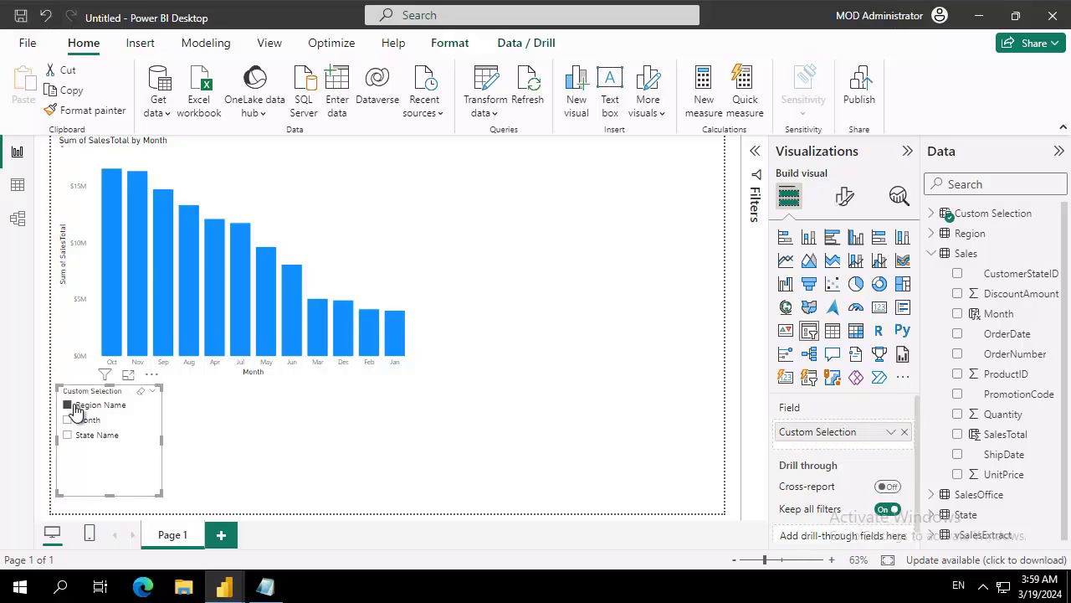
left_click(92, 419)
left_click(70, 405)
left_click(183, 449)
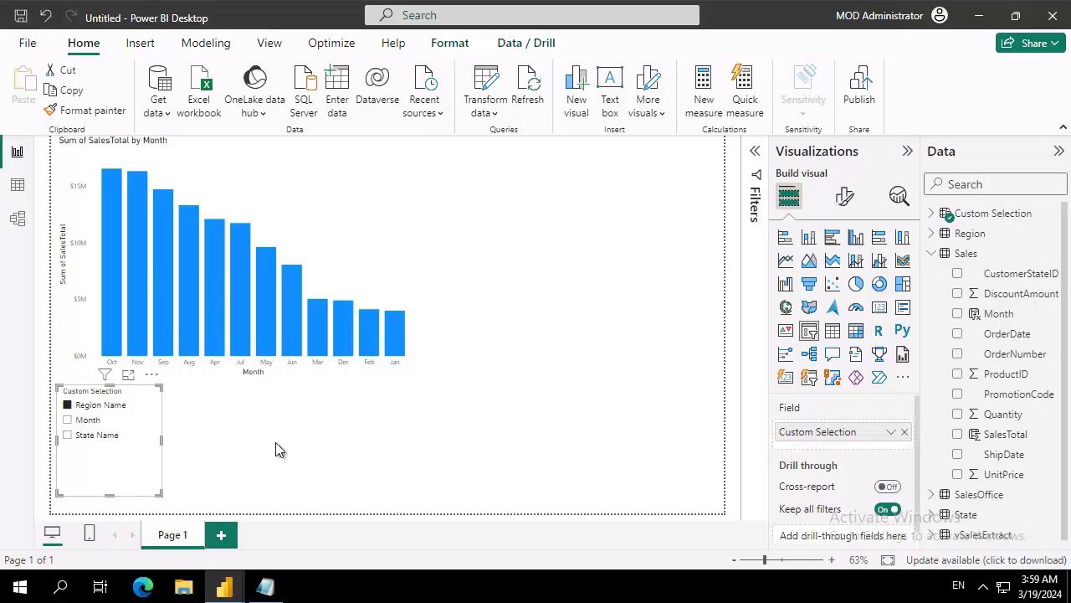
Replace Month on the bar chart's X-axis with the Custom Selection field.
left_click(325, 218)
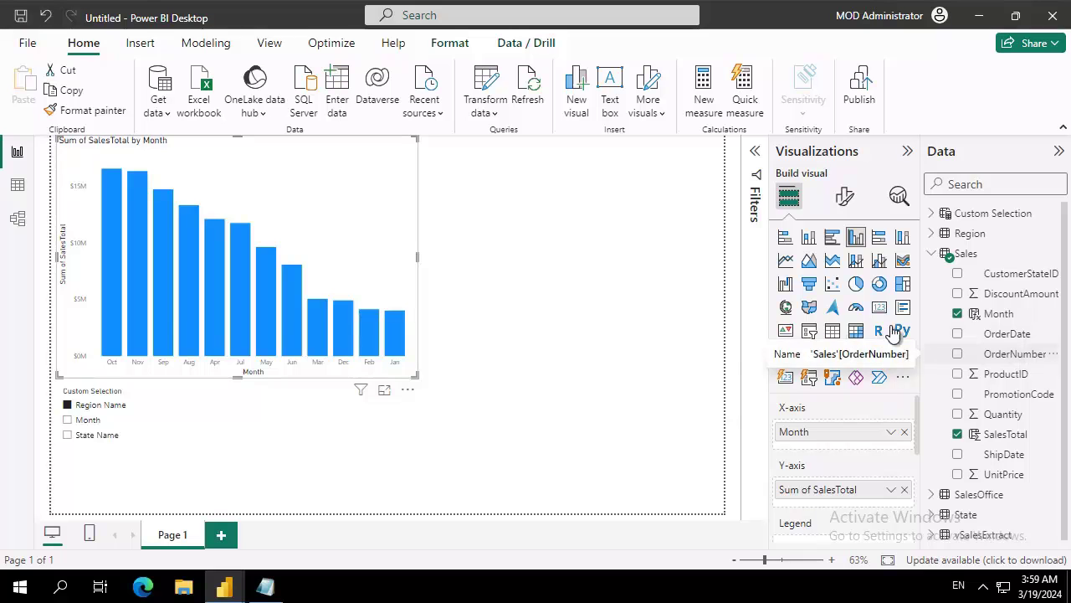
left_click(935, 215)
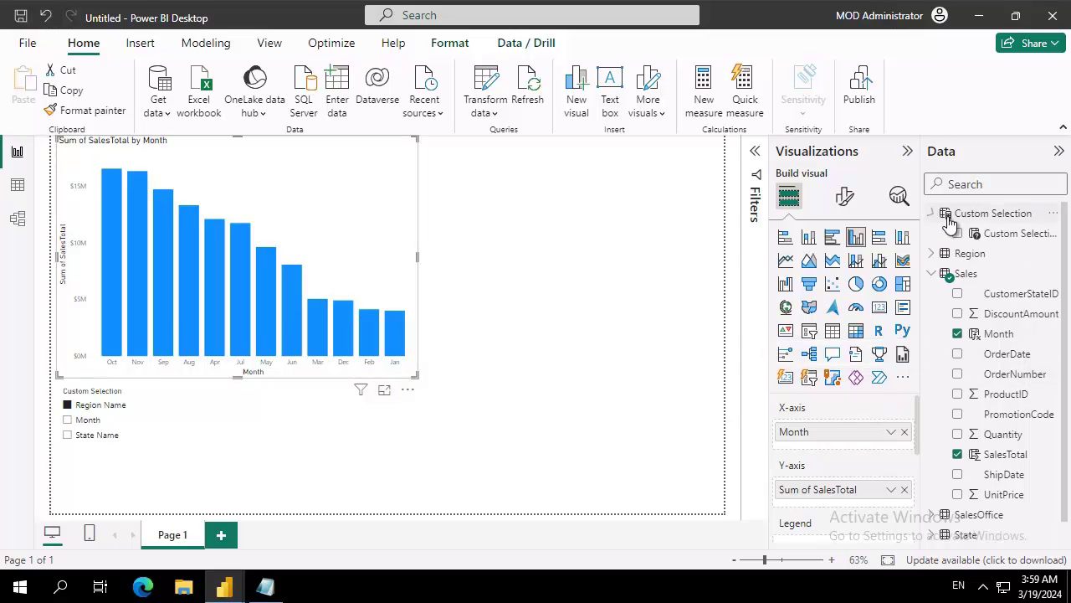
left_click_drag(1009, 232, 795, 448)
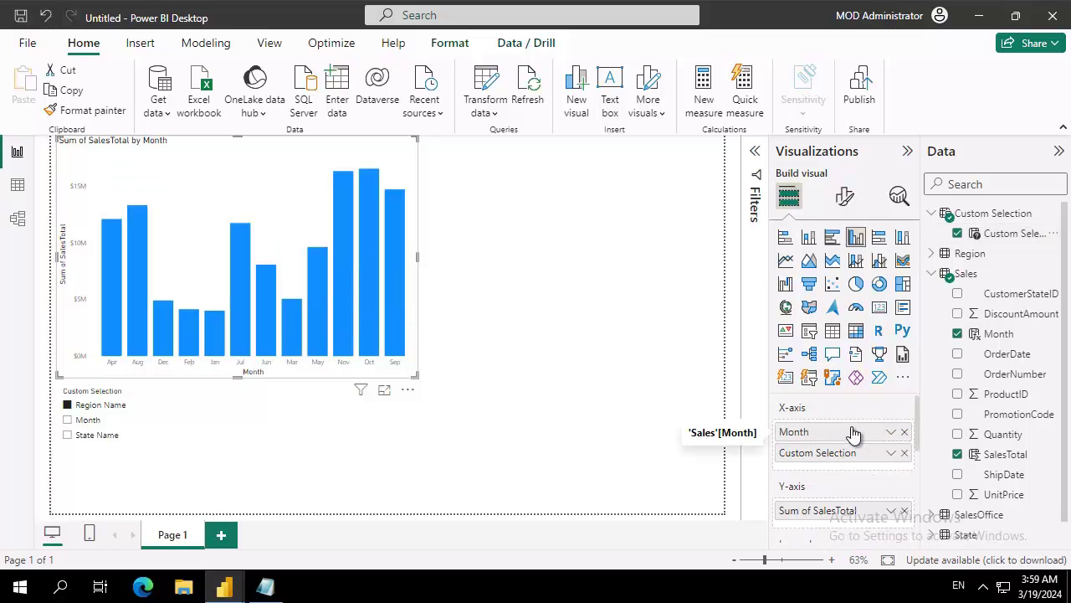
left_click(905, 432)
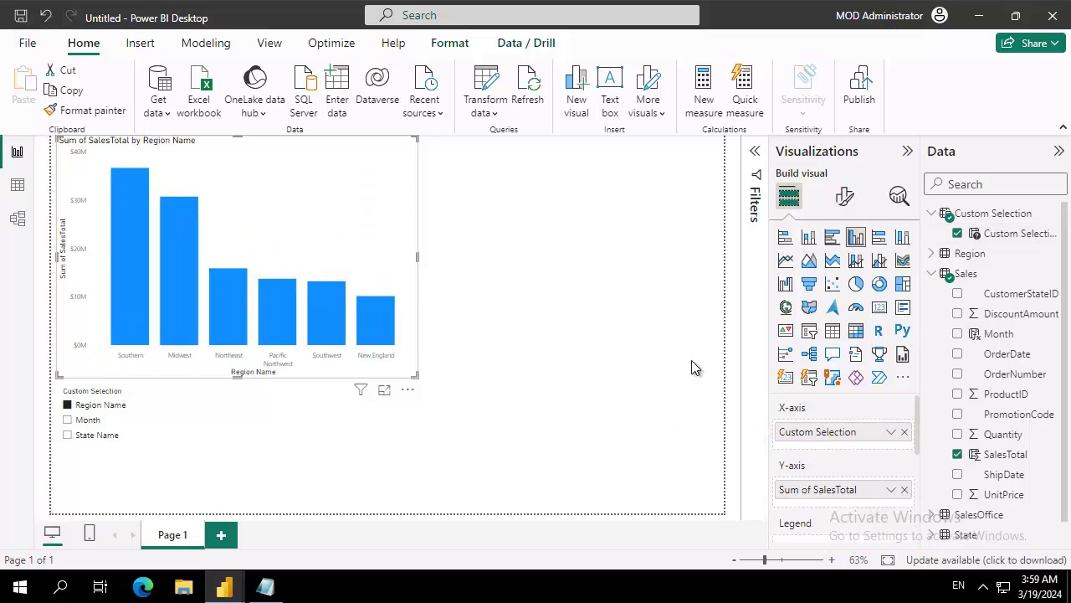
Test the chart with Month, State Name and Region Name in the slicer, then clear the selection.
left_click(67, 420)
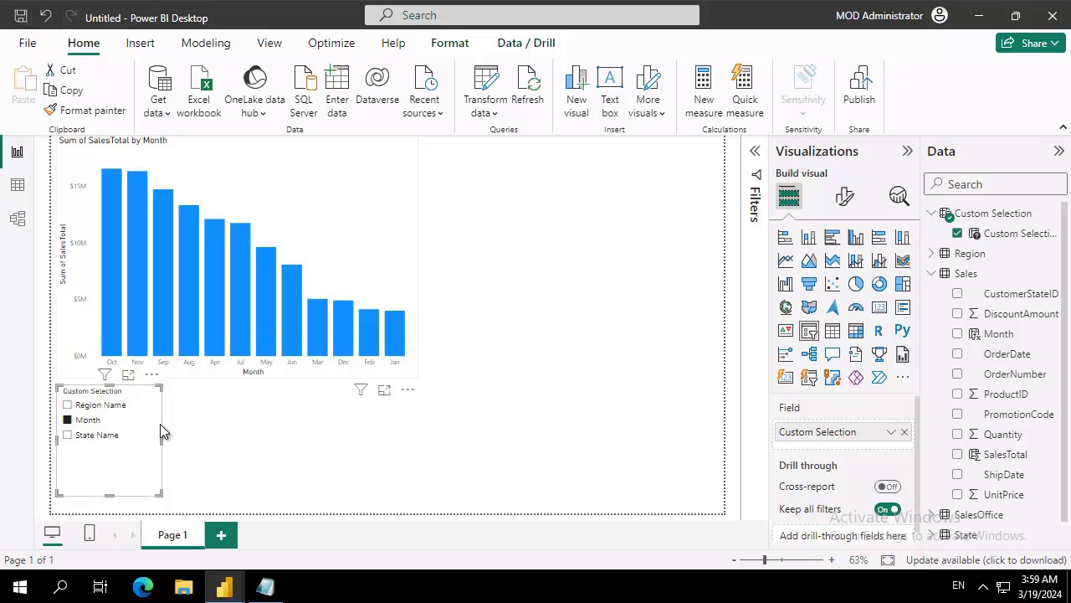
left_click(67, 435)
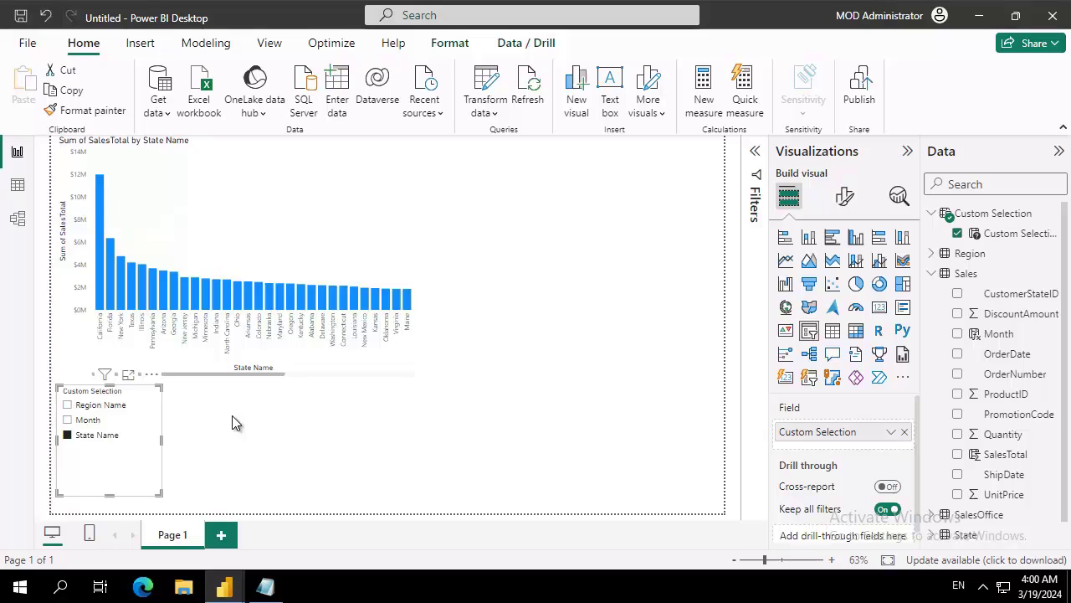
left_click(67, 406)
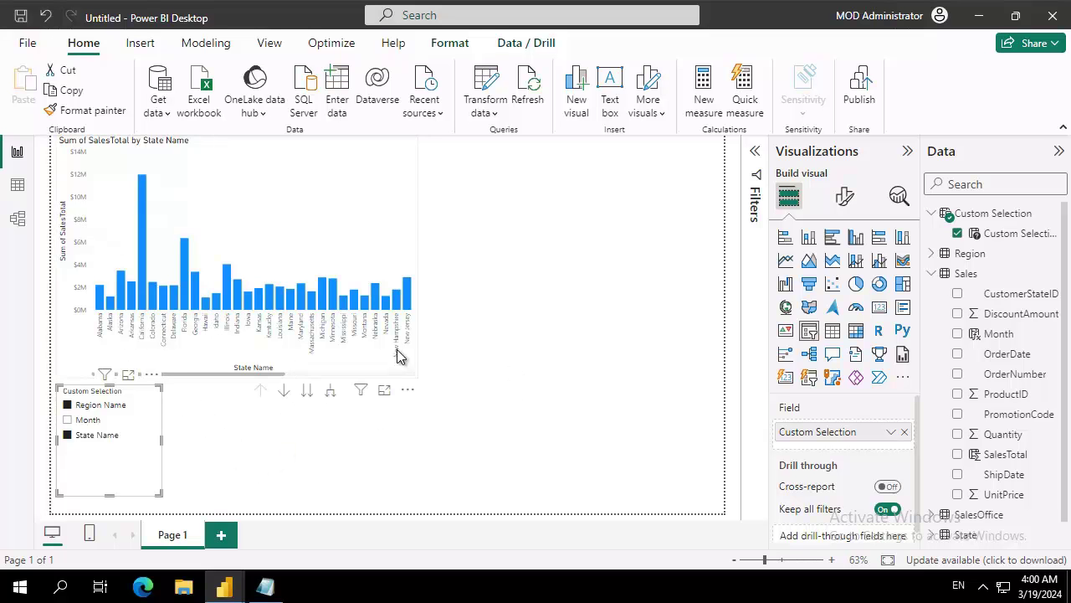
left_click(68, 405)
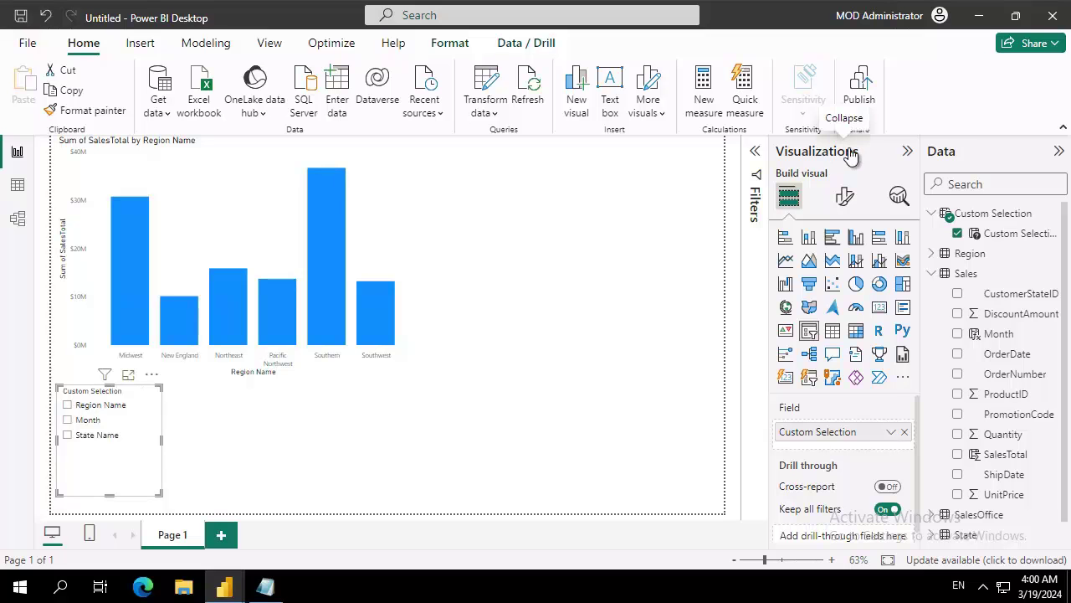
Turn on Single select in the slicer's Slicer settings > Selection formatting options.
left_click(845, 196)
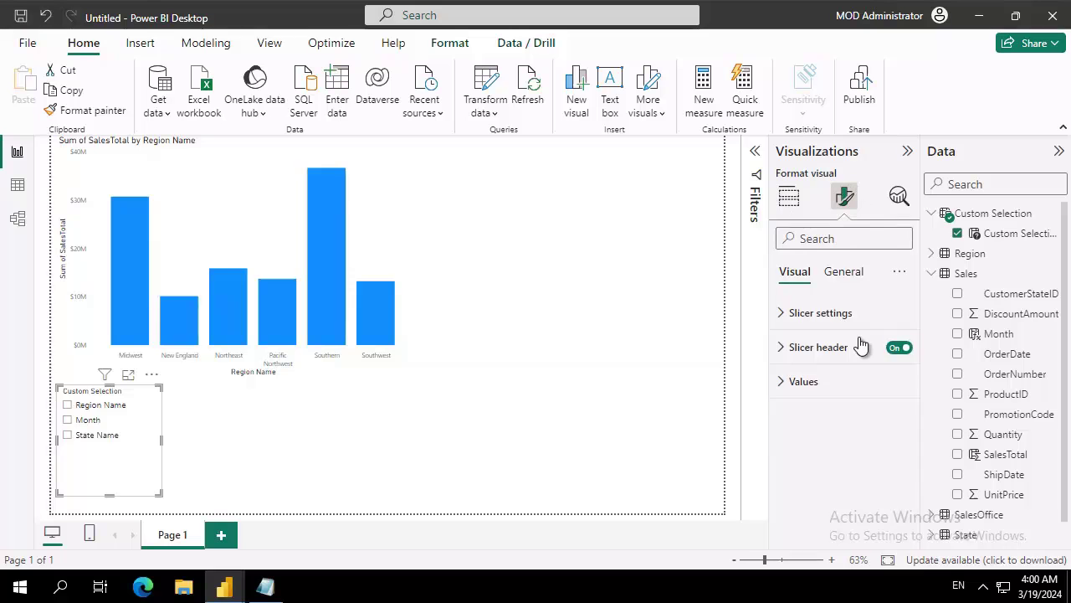
left_click(779, 314)
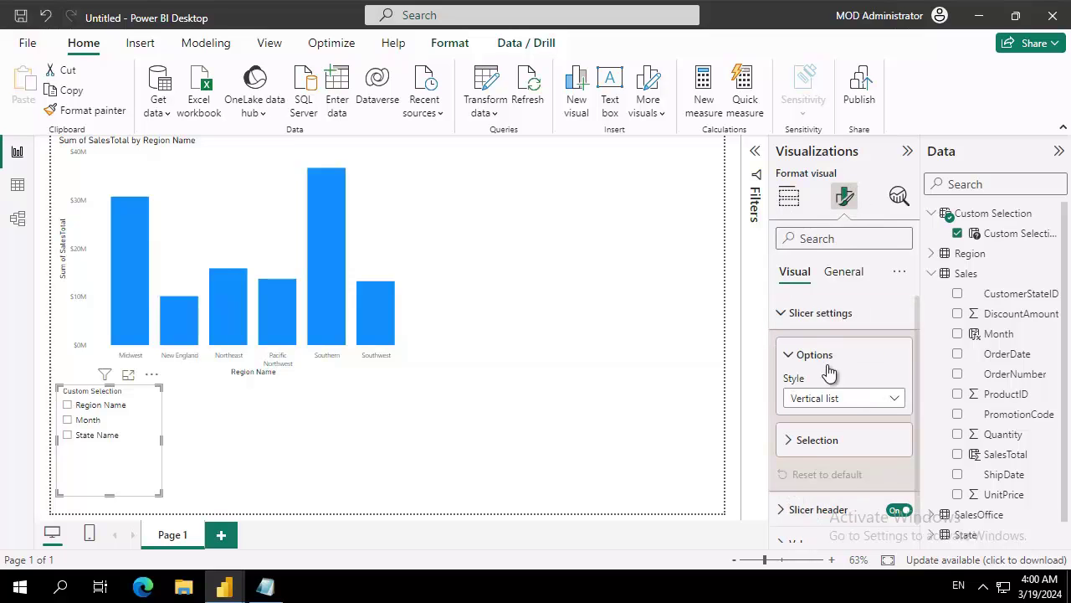
left_click(790, 442)
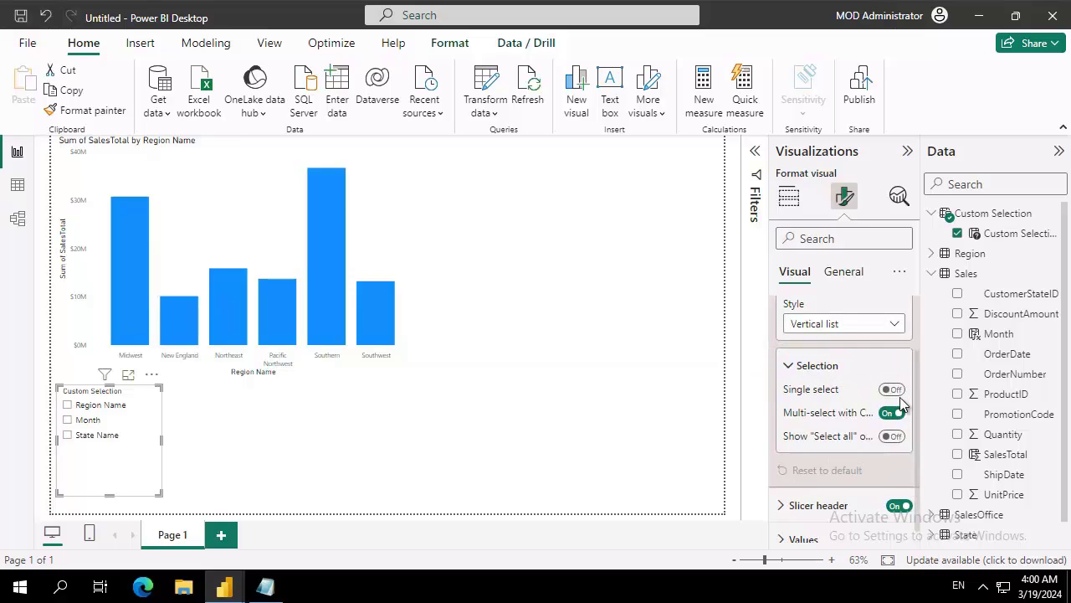
left_click(893, 391)
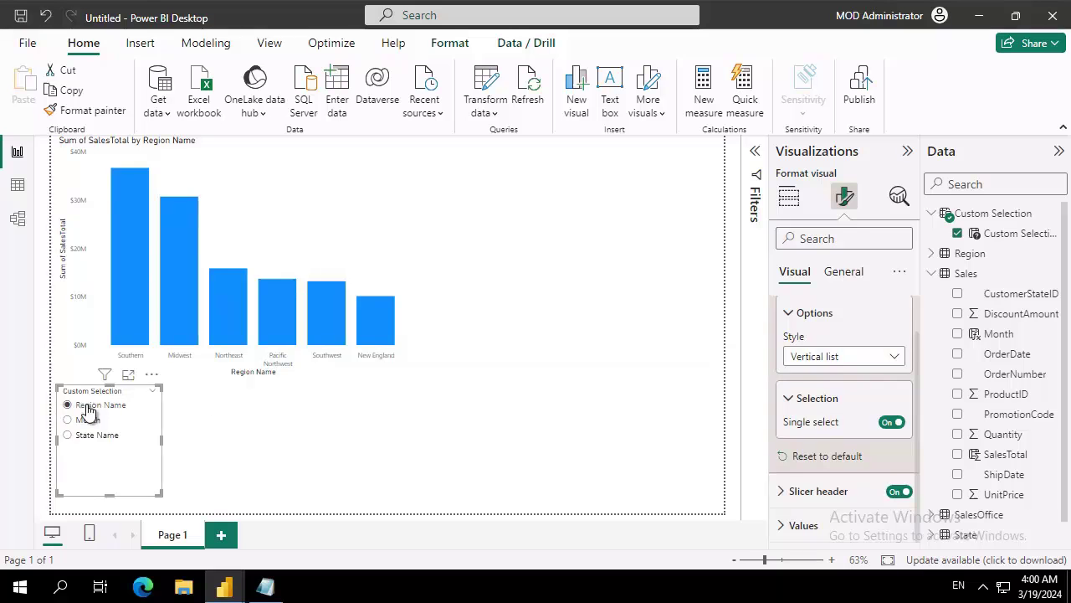
Choose Month in the slicer so the chart shows SalesTotal by Month.
left_click(250, 424)
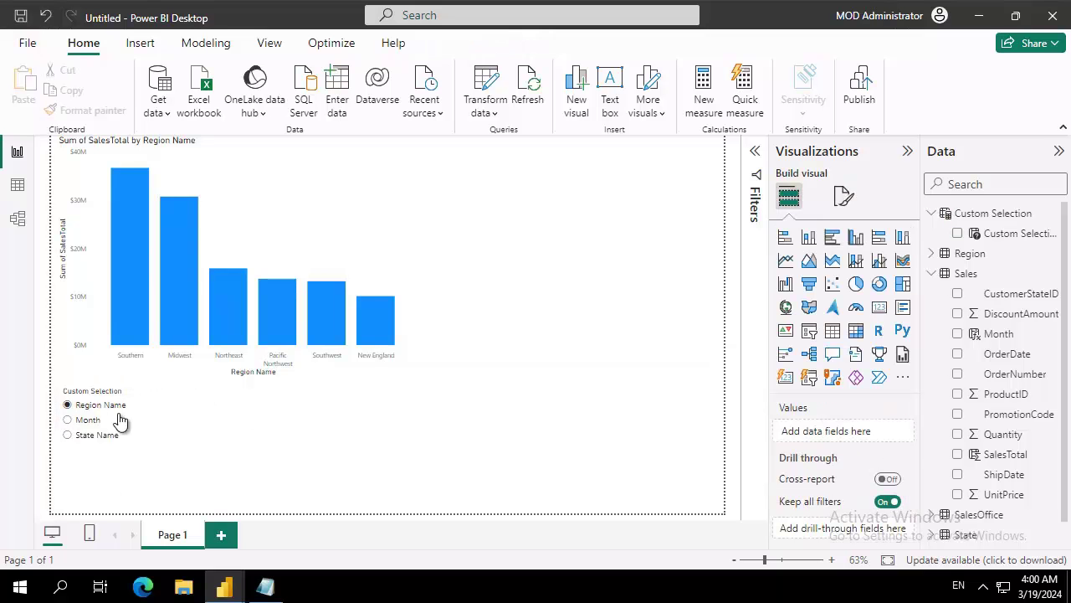
left_click(67, 420)
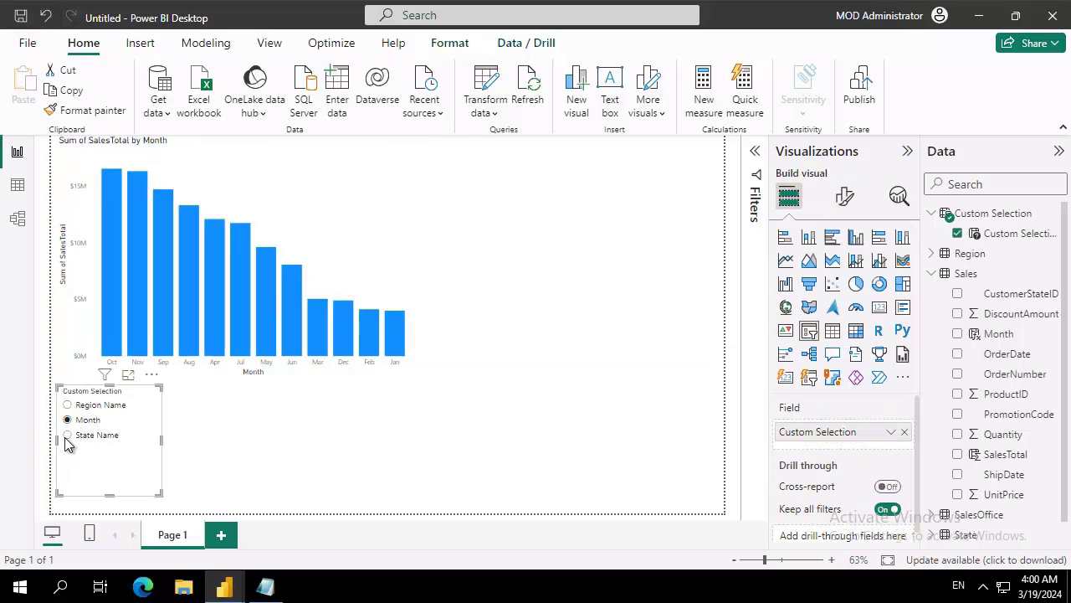
left_click(244, 415)
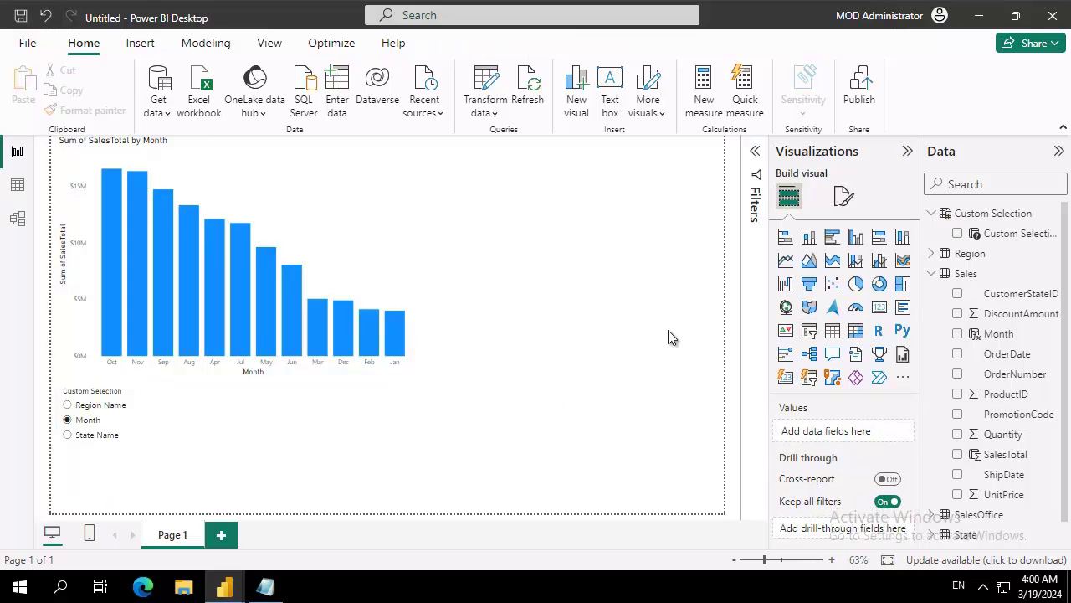